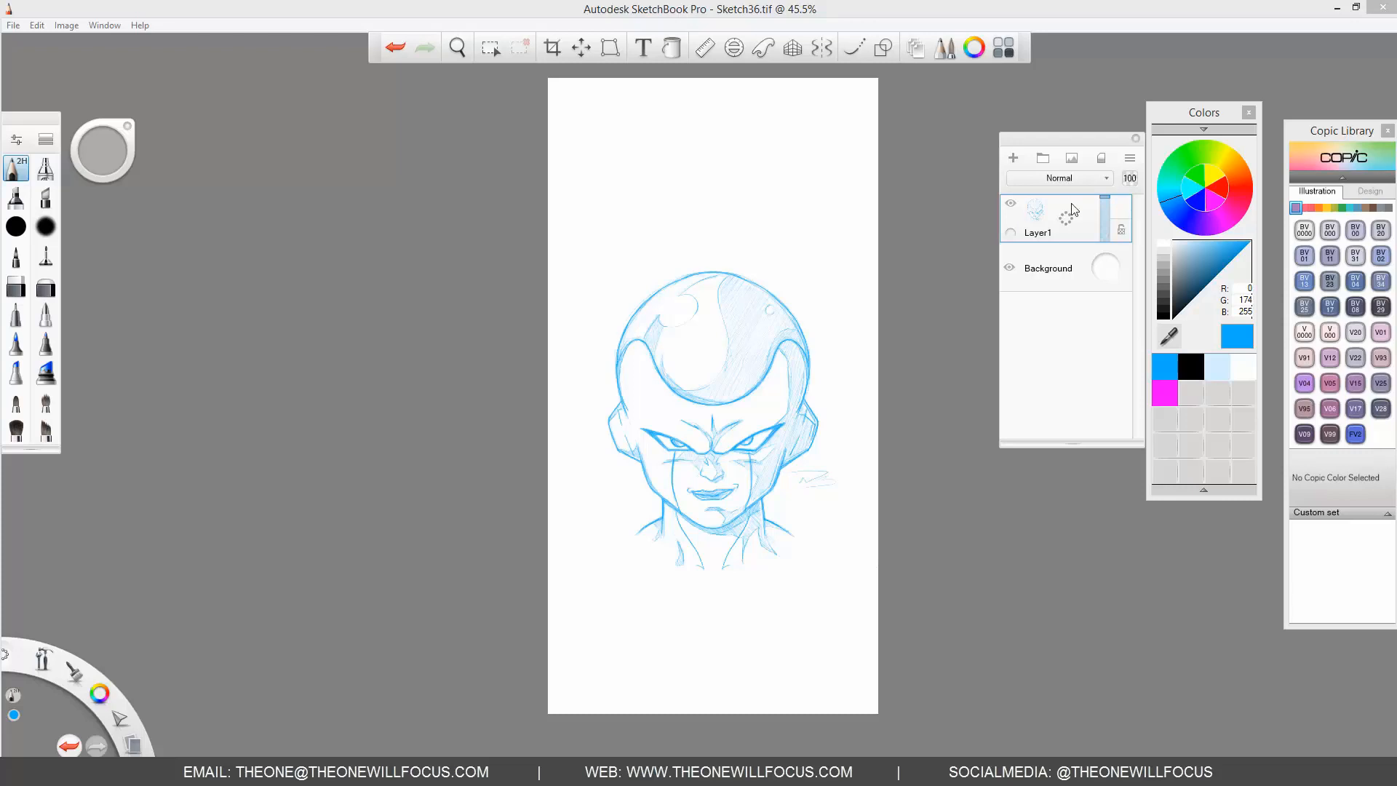
Add an empty layer above the blue head drawing and hide the layer holding that drawing.
{"action": "left_click_drag", "start_coordinate": [1067, 216], "coordinate": [1075, 187]}
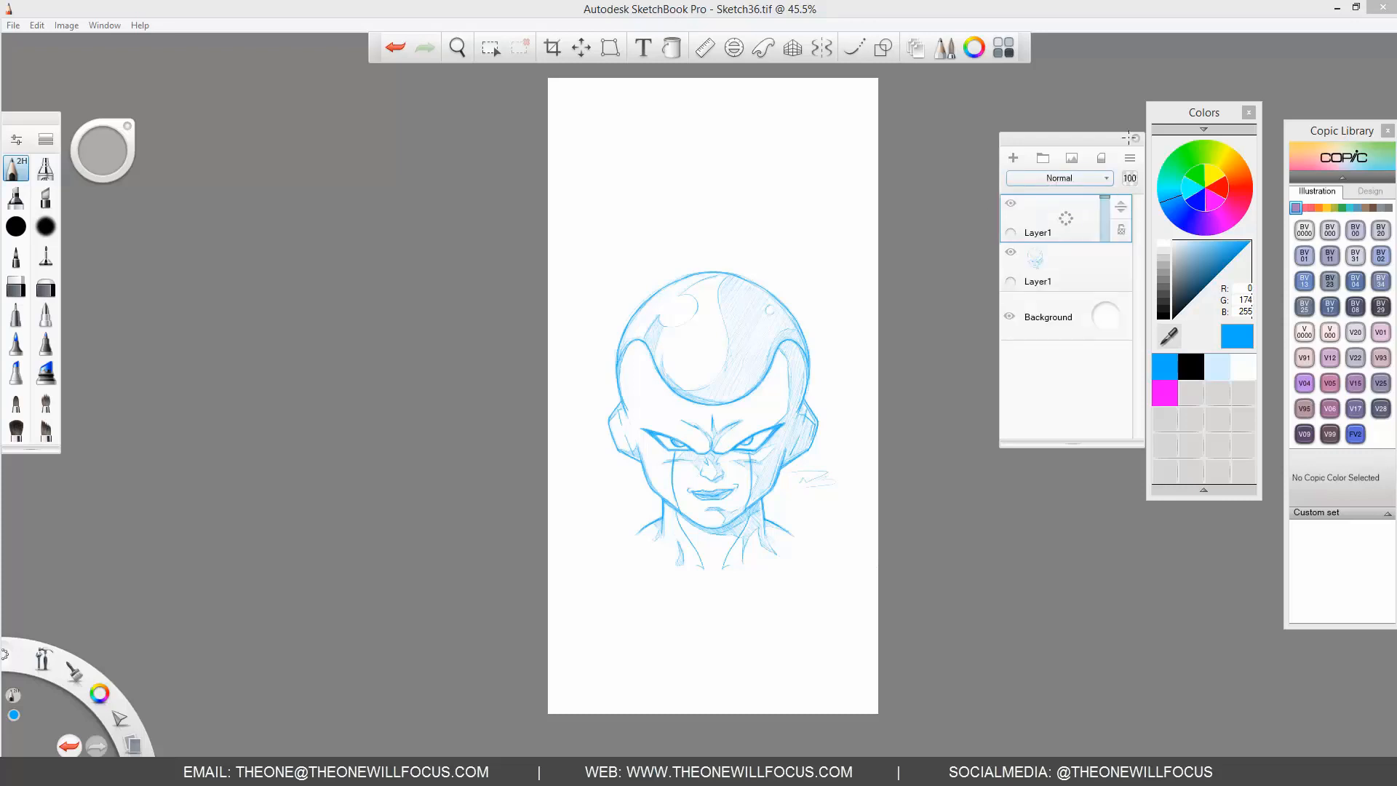
{"action": "left_click", "coordinate": [1011, 252]}
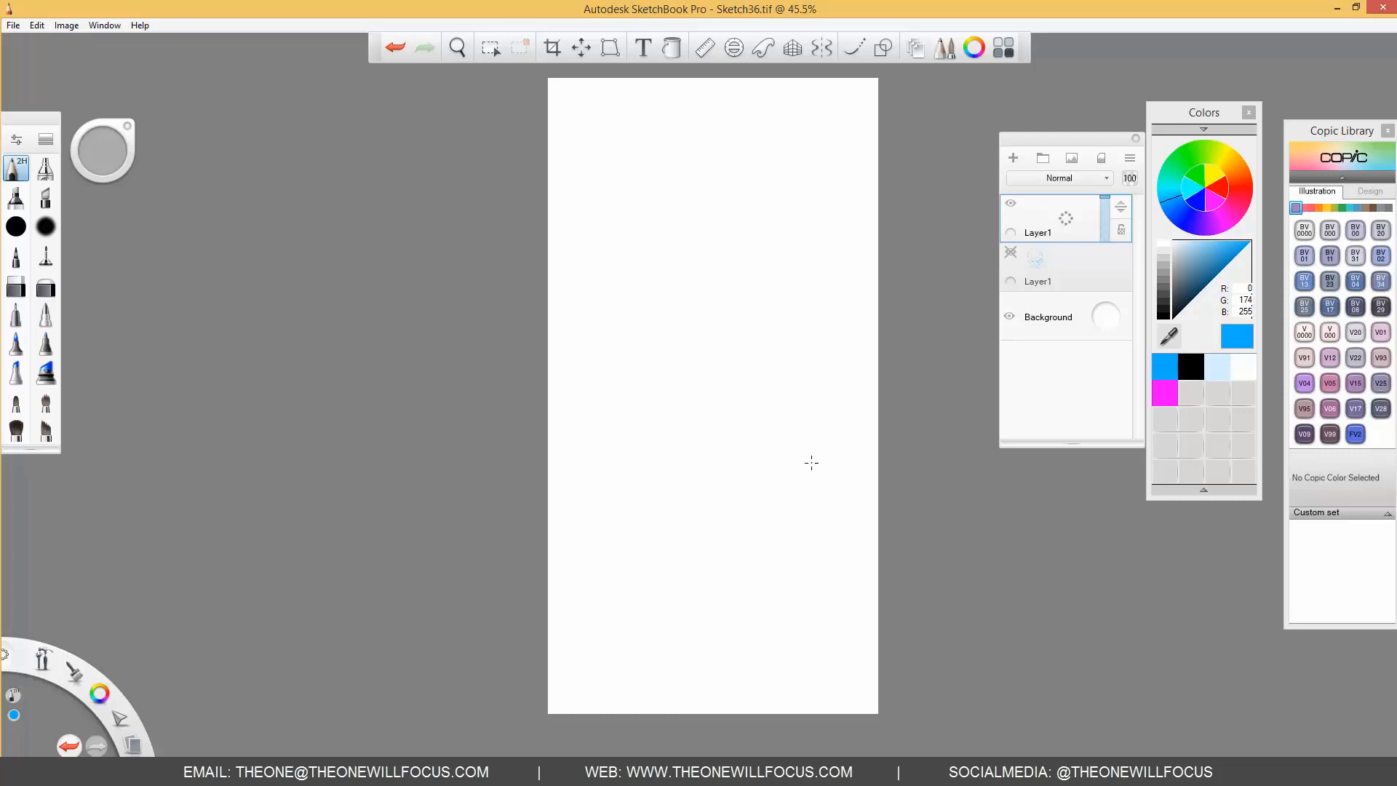
{"action": "key", "text": "space"}
{"action": "left_click_drag", "start_coordinate": [844, 508], "coordinate": [705, 517]}
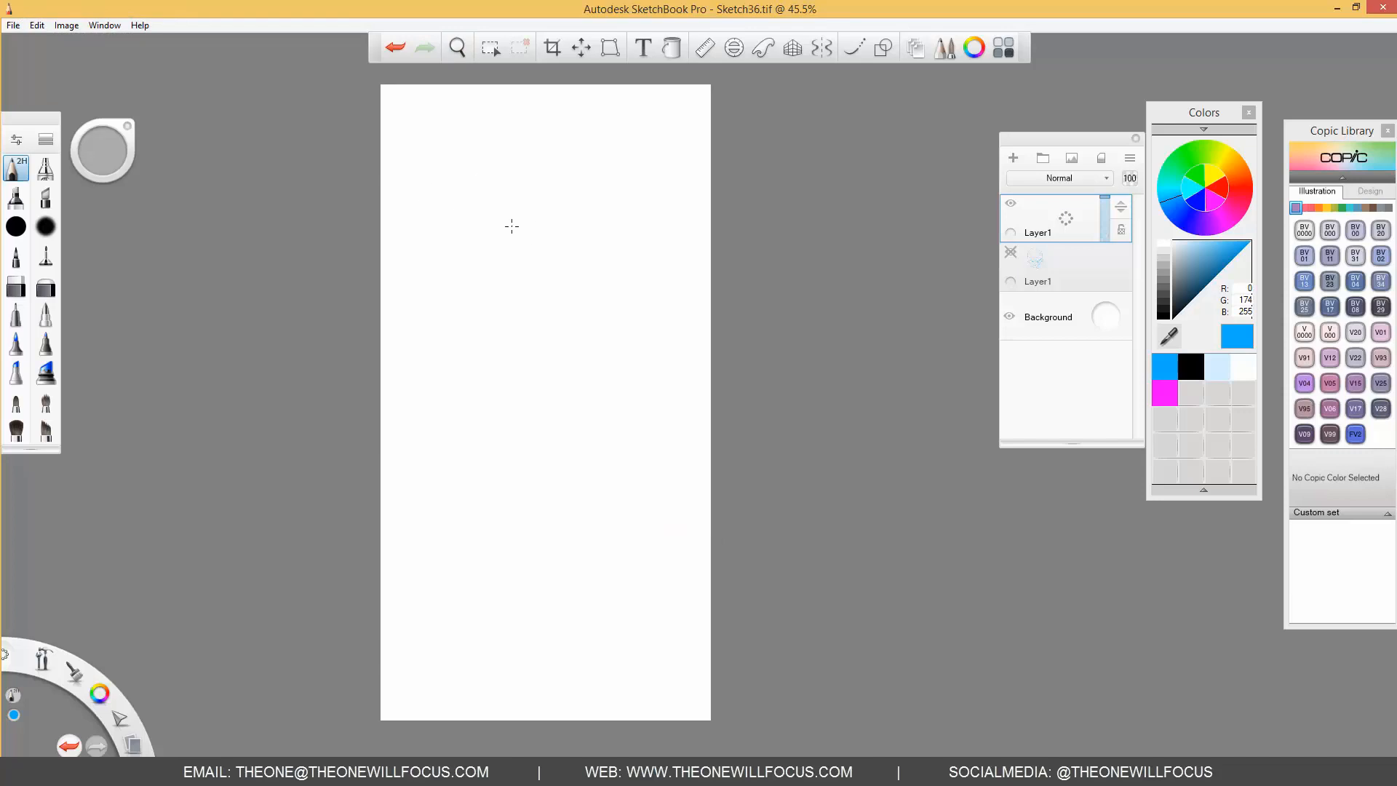
Sketch a front-view head with neck and shoulders in the upper canvas and a turned head with neck beside it.
{"action": "left_click_drag", "start_coordinate": [550, 254], "coordinate": [519, 288]}
{"action": "mouse_move", "coordinate": [517, 234]}
{"action": "left_mouse_down"}
{"action": "mouse_move", "coordinate": [548, 216]}
{"action": "mouse_move", "coordinate": [525, 217]}
{"action": "mouse_move", "coordinate": [543, 216]}
{"action": "mouse_move", "coordinate": [528, 292]}
{"action": "mouse_move", "coordinate": [507, 235]}
{"action": "mouse_move", "coordinate": [508, 259]}
{"action": "mouse_move", "coordinate": [504, 205]}
{"action": "mouse_move", "coordinate": [561, 266]}
{"action": "mouse_move", "coordinate": [548, 301]}
{"action": "mouse_move", "coordinate": [522, 303]}
{"action": "mouse_move", "coordinate": [569, 324]}
{"action": "left_mouse_up"}
{"action": "mouse_move", "coordinate": [640, 223]}
{"action": "left_mouse_down"}
{"action": "mouse_move", "coordinate": [633, 281]}
{"action": "mouse_move", "coordinate": [663, 226]}
{"action": "left_mouse_up"}
{"action": "mouse_move", "coordinate": [659, 274]}
{"action": "left_mouse_down"}
{"action": "mouse_move", "coordinate": [686, 317]}
{"action": "mouse_move", "coordinate": [643, 284]}
{"action": "mouse_move", "coordinate": [642, 298]}
{"action": "mouse_move", "coordinate": [673, 298]}
{"action": "left_mouse_up"}
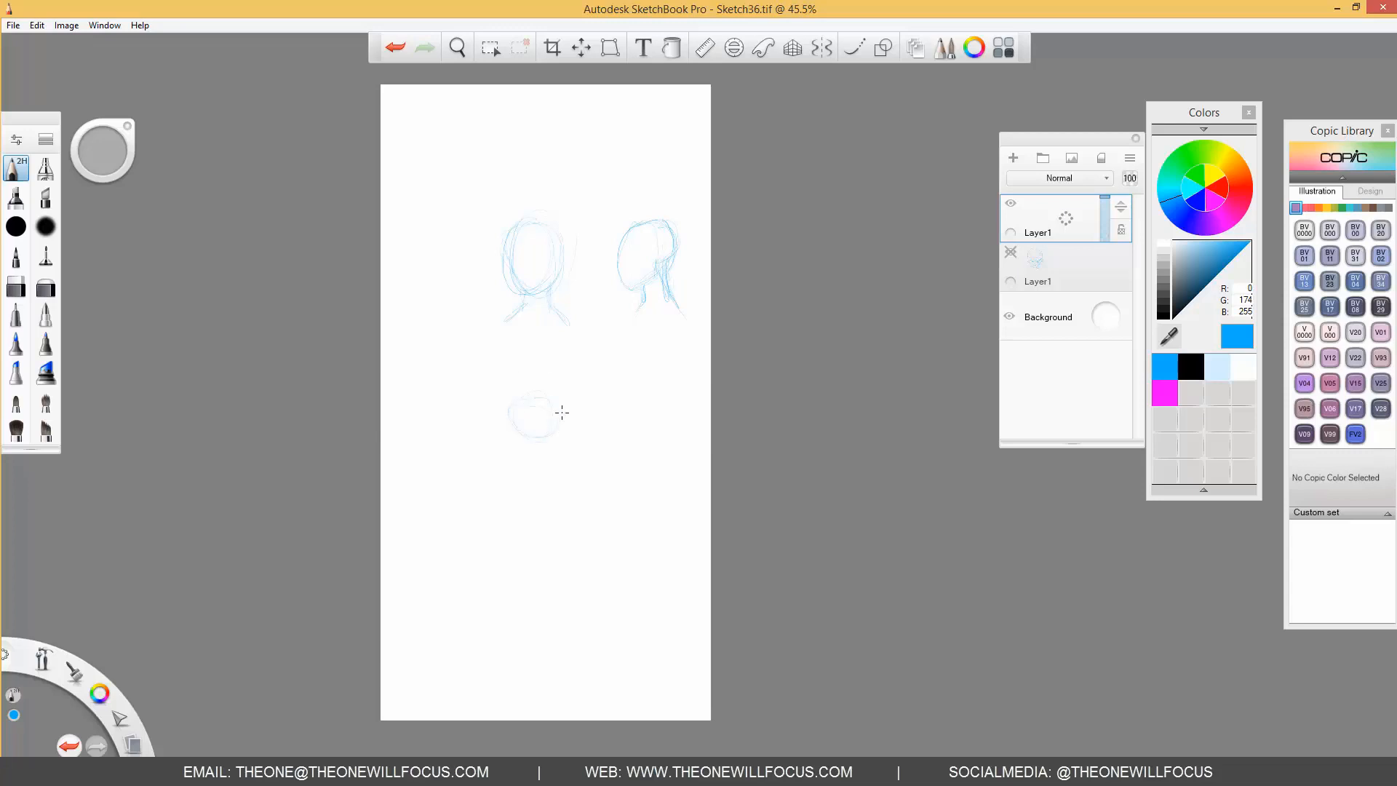
Sketch a small full-body figure with both fists thrust outward below the front-view head.
{"action": "mouse_move", "coordinate": [525, 384]}
{"action": "left_mouse_down"}
{"action": "mouse_move", "coordinate": [539, 412]}
{"action": "mouse_move", "coordinate": [549, 391]}
{"action": "mouse_move", "coordinate": [591, 391]}
{"action": "mouse_move", "coordinate": [564, 417]}
{"action": "mouse_move", "coordinate": [577, 410]}
{"action": "mouse_move", "coordinate": [559, 390]}
{"action": "mouse_move", "coordinate": [512, 398]}
{"action": "left_mouse_up"}
{"action": "mouse_move", "coordinate": [583, 408]}
{"action": "left_mouse_down"}
{"action": "mouse_move", "coordinate": [595, 417]}
{"action": "mouse_move", "coordinate": [615, 393]}
{"action": "mouse_move", "coordinate": [590, 414]}
{"action": "left_mouse_up"}
{"action": "mouse_move", "coordinate": [493, 388]}
{"action": "left_mouse_down"}
{"action": "mouse_move", "coordinate": [475, 419]}
{"action": "mouse_move", "coordinate": [484, 386]}
{"action": "mouse_move", "coordinate": [482, 425]}
{"action": "mouse_move", "coordinate": [479, 389]}
{"action": "mouse_move", "coordinate": [521, 442]}
{"action": "mouse_move", "coordinate": [541, 457]}
{"action": "left_mouse_up"}
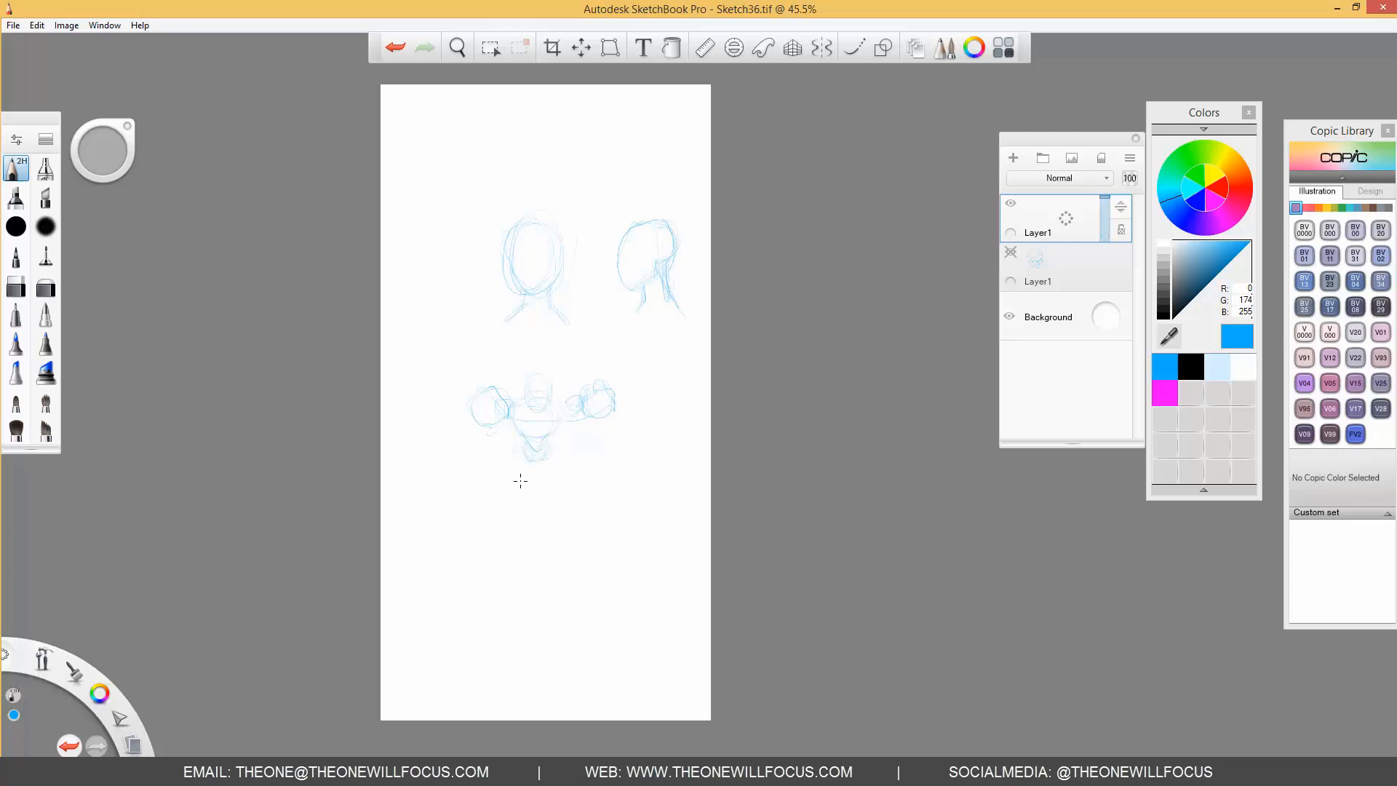
{"action": "left_click_drag", "start_coordinate": [514, 445], "coordinate": [515, 490]}
{"action": "mouse_move", "coordinate": [520, 491]}
{"action": "left_mouse_down"}
{"action": "mouse_move", "coordinate": [530, 468]}
{"action": "mouse_move", "coordinate": [513, 491]}
{"action": "left_mouse_up"}
Draw a rectangular frame around each of the two heads and the figure, and clear the layer.
{"action": "left_click_drag", "start_coordinate": [467, 218], "coordinate": [461, 339]}
{"action": "left_click_drag", "start_coordinate": [575, 218], "coordinate": [584, 357]}
{"action": "left_click_drag", "start_coordinate": [487, 222], "coordinate": [570, 211]}
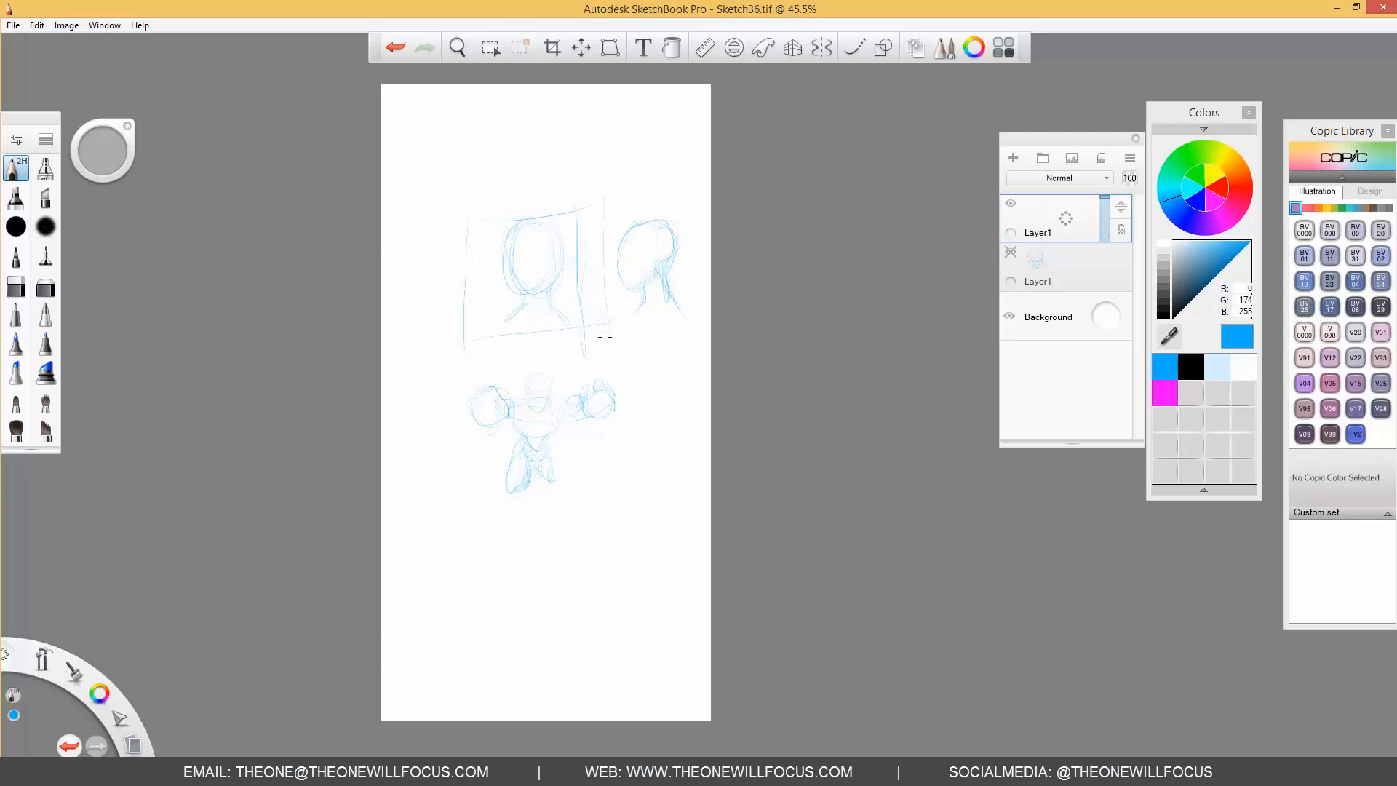
{"action": "left_click_drag", "start_coordinate": [617, 336], "coordinate": [707, 314]}
{"action": "mouse_move", "coordinate": [610, 485]}
{"action": "left_mouse_down"}
{"action": "mouse_move", "coordinate": [612, 379]}
{"action": "mouse_move", "coordinate": [509, 362]}
{"action": "mouse_move", "coordinate": [467, 493]}
{"action": "mouse_move", "coordinate": [623, 496]}
{"action": "left_mouse_up"}
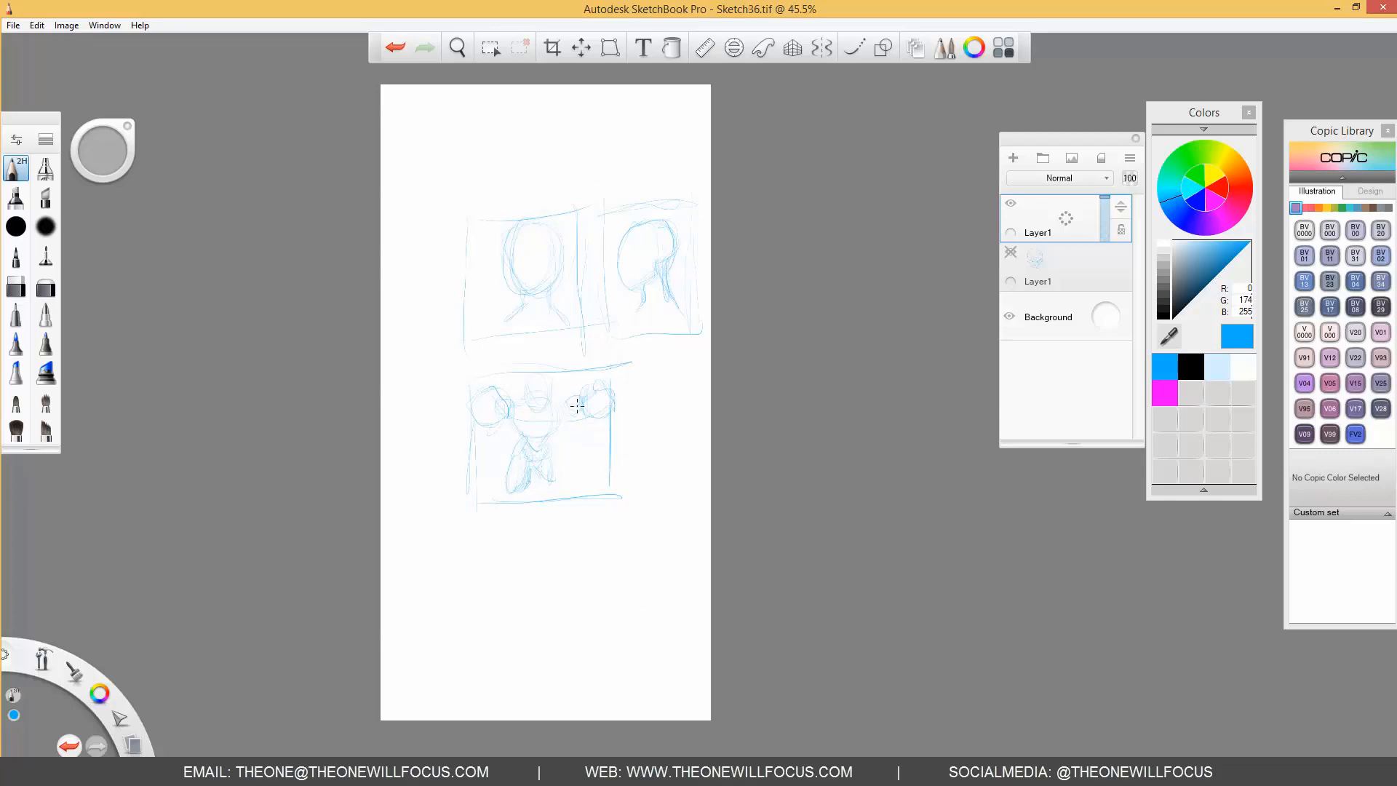
{"action": "left_click", "coordinate": [36, 25]}
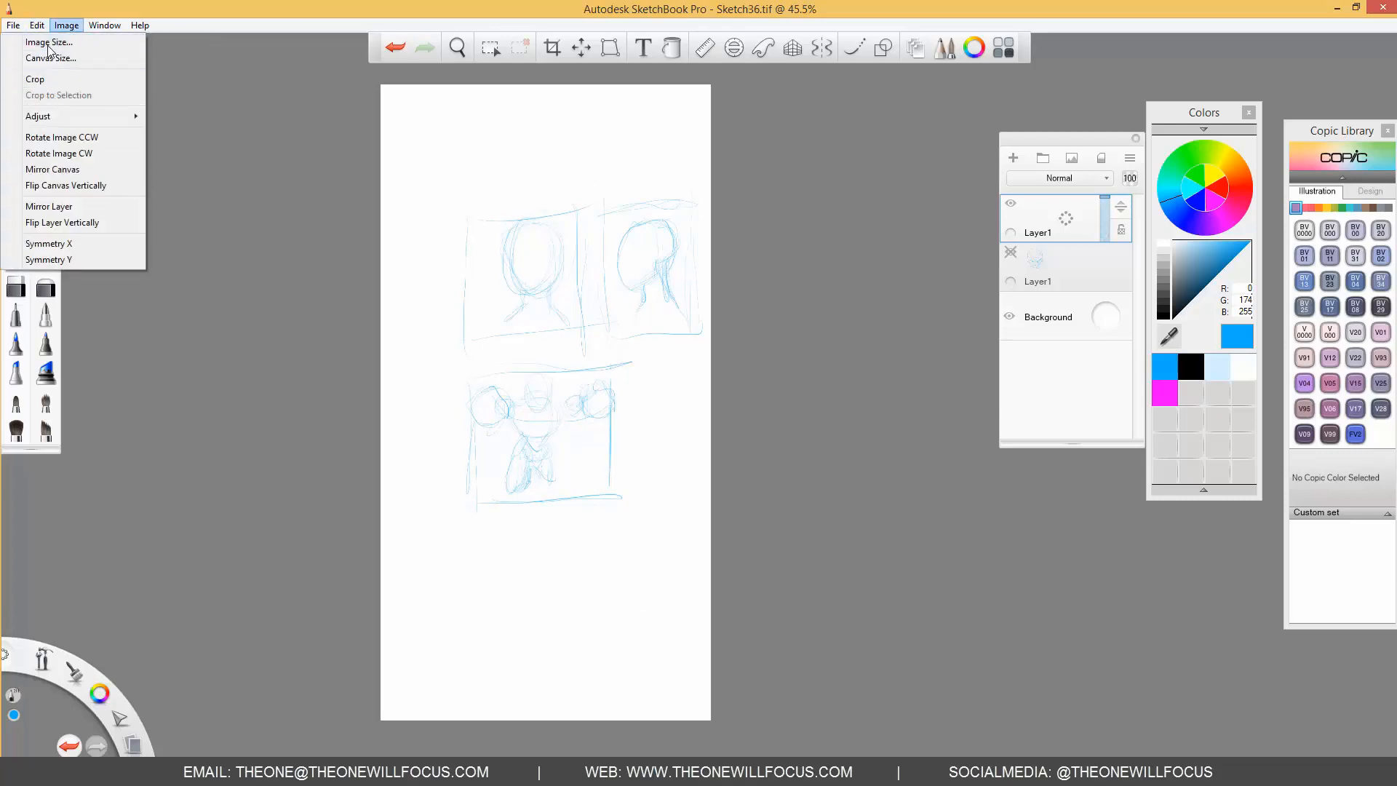
{"action": "left_click", "coordinate": [58, 143]}
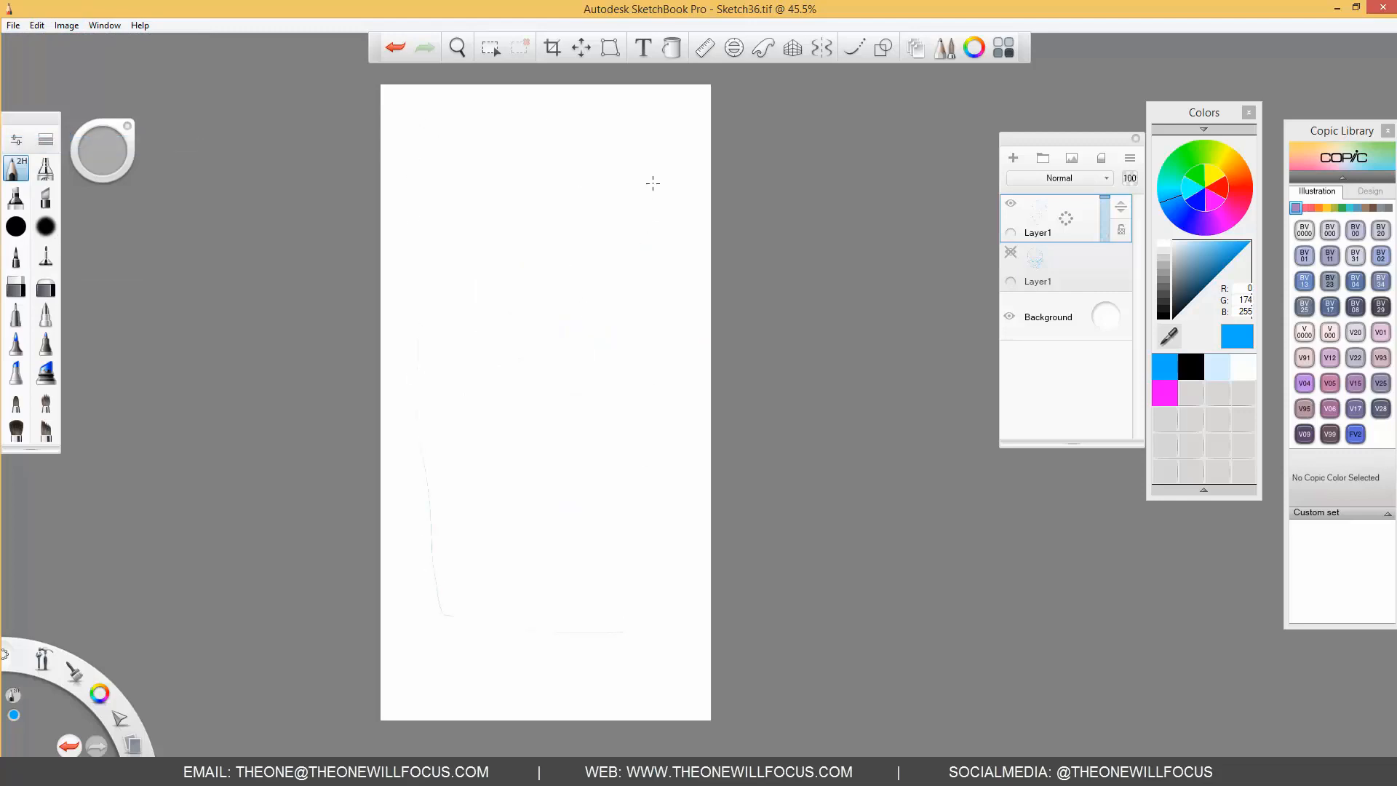
Draw a large rectangular frame on the empty canvas, try three circles inside it, and undo the circles.
{"action": "mouse_move", "coordinate": [457, 147]}
{"action": "left_mouse_down"}
{"action": "mouse_move", "coordinate": [670, 178]}
{"action": "mouse_move", "coordinate": [680, 578]}
{"action": "mouse_move", "coordinate": [437, 614]}
{"action": "mouse_move", "coordinate": [412, 446]}
{"action": "left_mouse_up"}
{"action": "left_click_drag", "start_coordinate": [415, 196], "coordinate": [412, 141]}
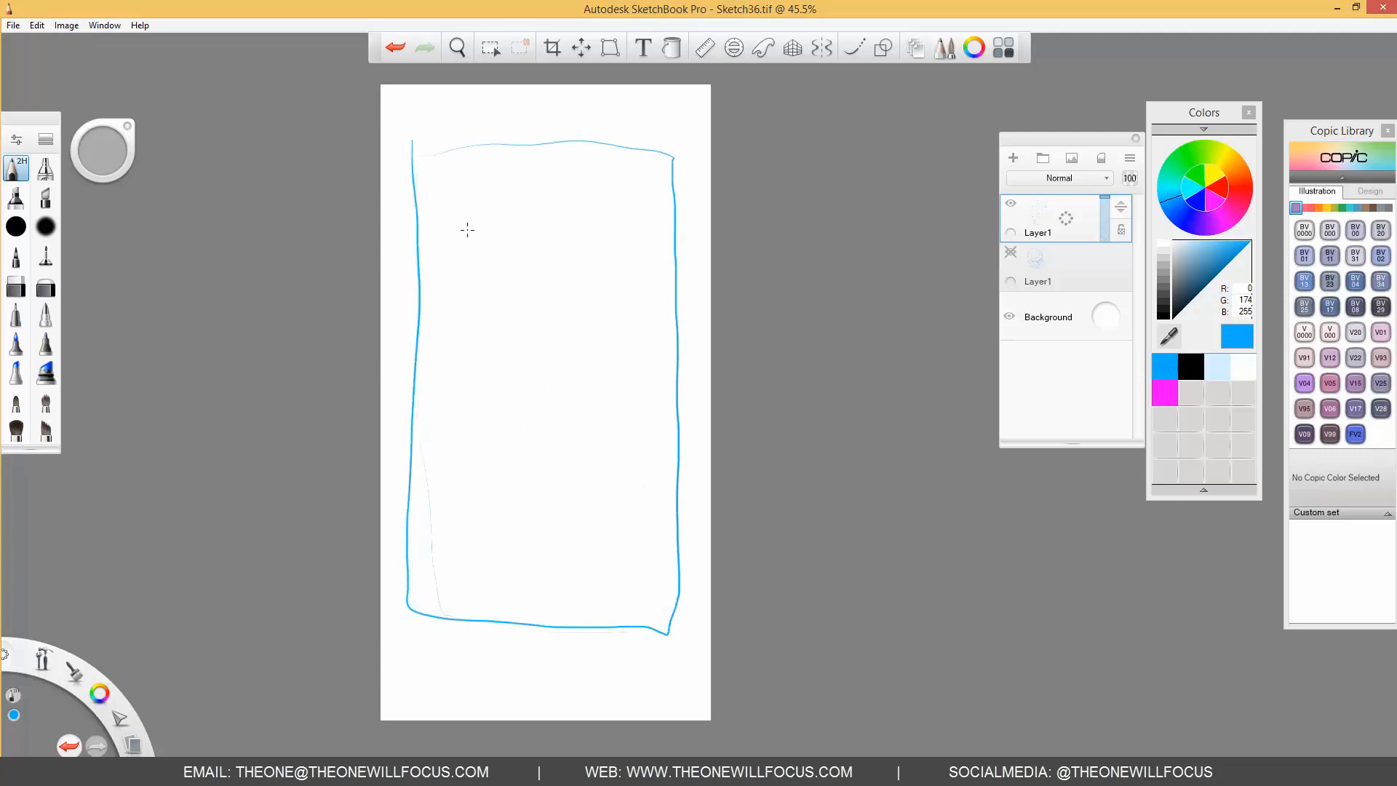
{"action": "mouse_move", "coordinate": [486, 228]}
{"action": "left_mouse_down"}
{"action": "mouse_move", "coordinate": [468, 290]}
{"action": "mouse_move", "coordinate": [502, 222]}
{"action": "left_mouse_up"}
{"action": "left_click_drag", "start_coordinate": [588, 486], "coordinate": [598, 507]}
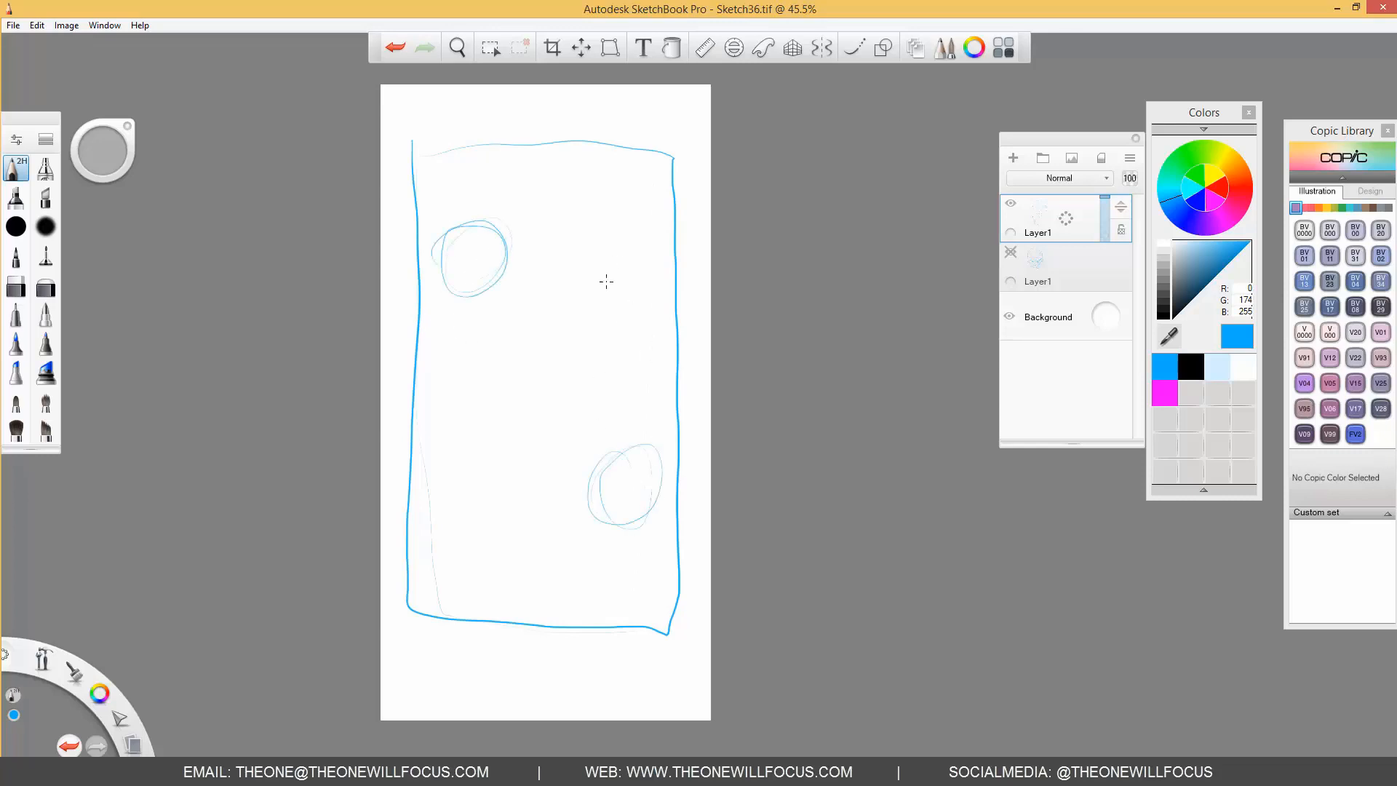
{"action": "mouse_move", "coordinate": [607, 280]}
{"action": "left_mouse_down"}
{"action": "mouse_move", "coordinate": [623, 286]}
{"action": "mouse_move", "coordinate": [630, 271]}
{"action": "left_mouse_up"}
{"action": "key", "text": "ctrl+z"}
{"action": "key", "text": "ctrl+z"}
{"action": "key", "text": "ctrl+z"}
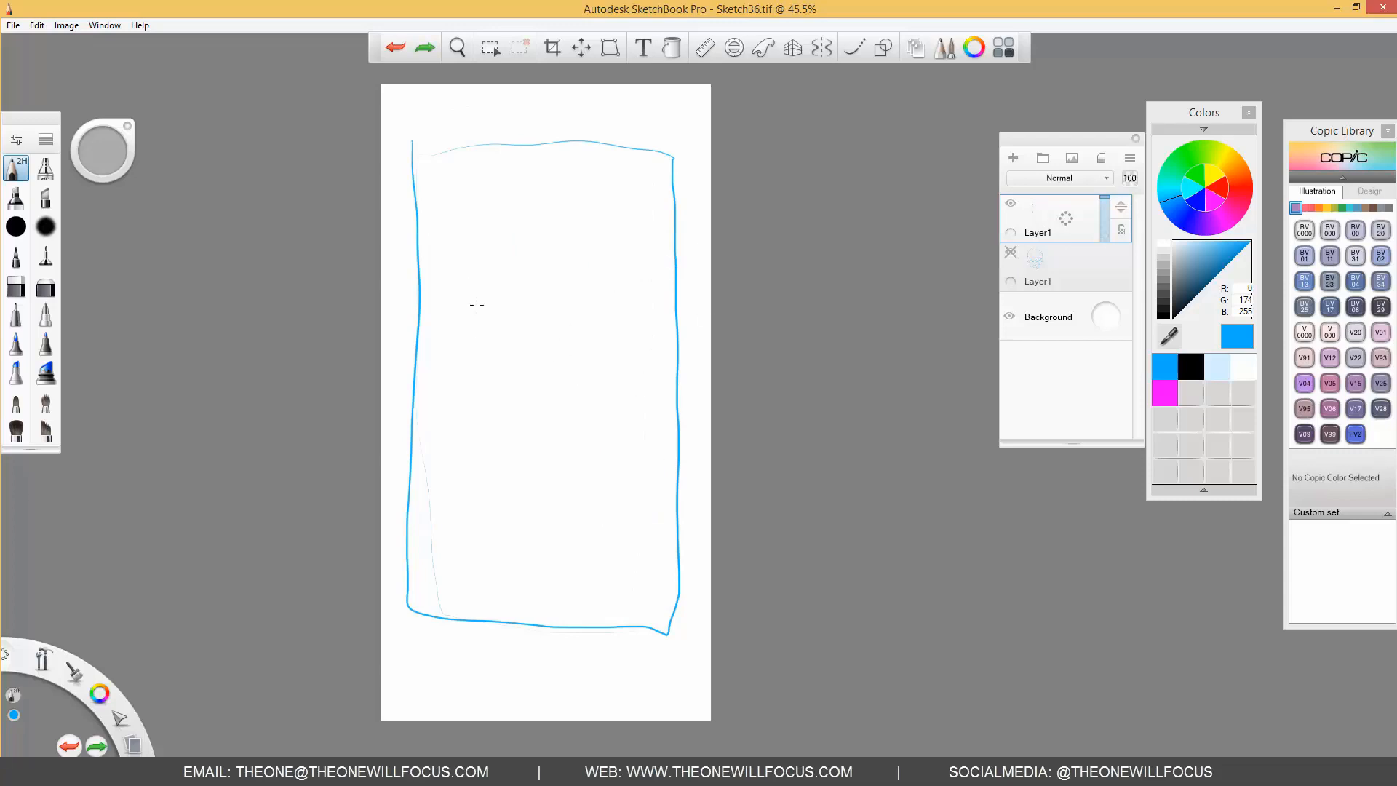
Divide the frame into a rule-of-thirds grid with two horizontal and two vertical lines.
{"action": "left_click_drag", "start_coordinate": [420, 311], "coordinate": [684, 280]}
{"action": "left_click_drag", "start_coordinate": [422, 461], "coordinate": [688, 429]}
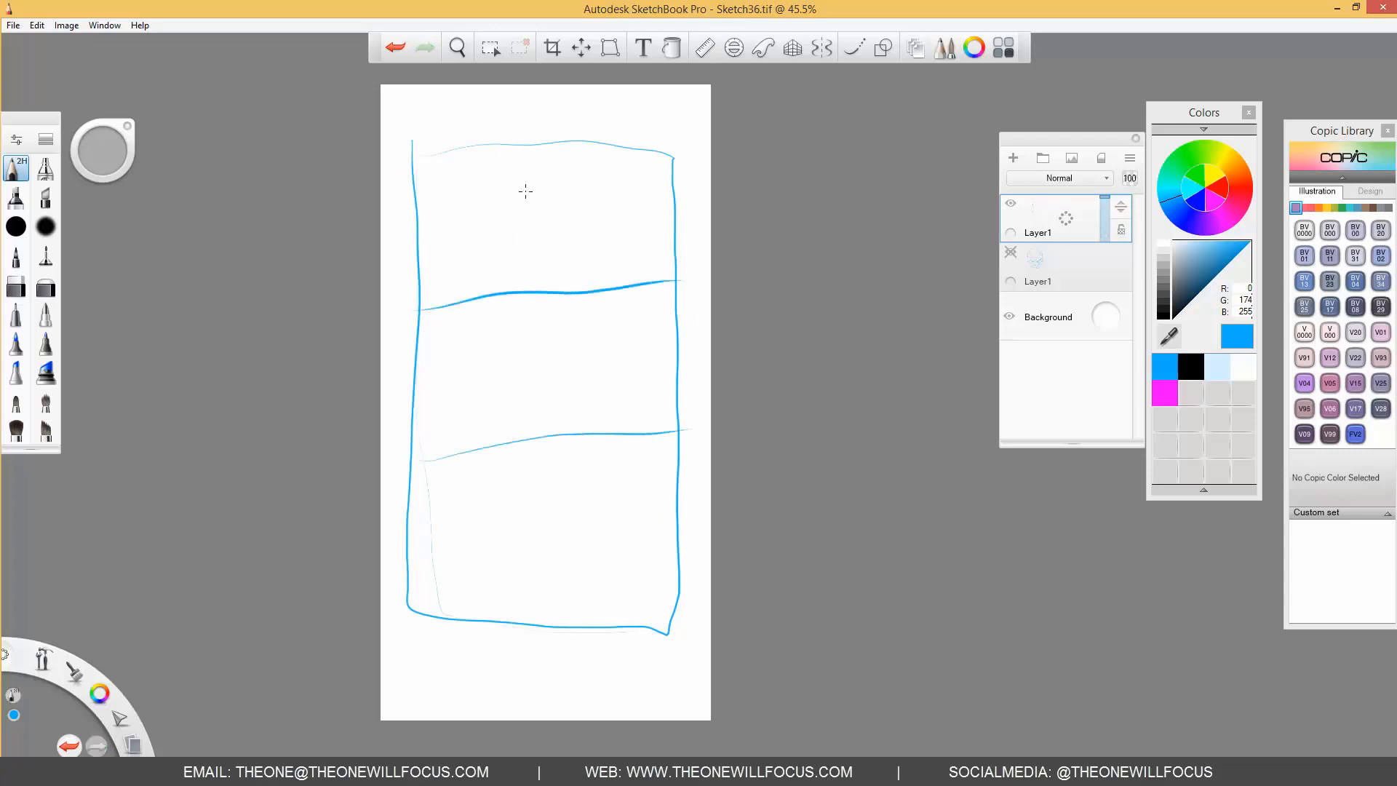
{"action": "left_click_drag", "start_coordinate": [491, 161], "coordinate": [497, 594]}
{"action": "left_click_drag", "start_coordinate": [586, 161], "coordinate": [582, 626]}
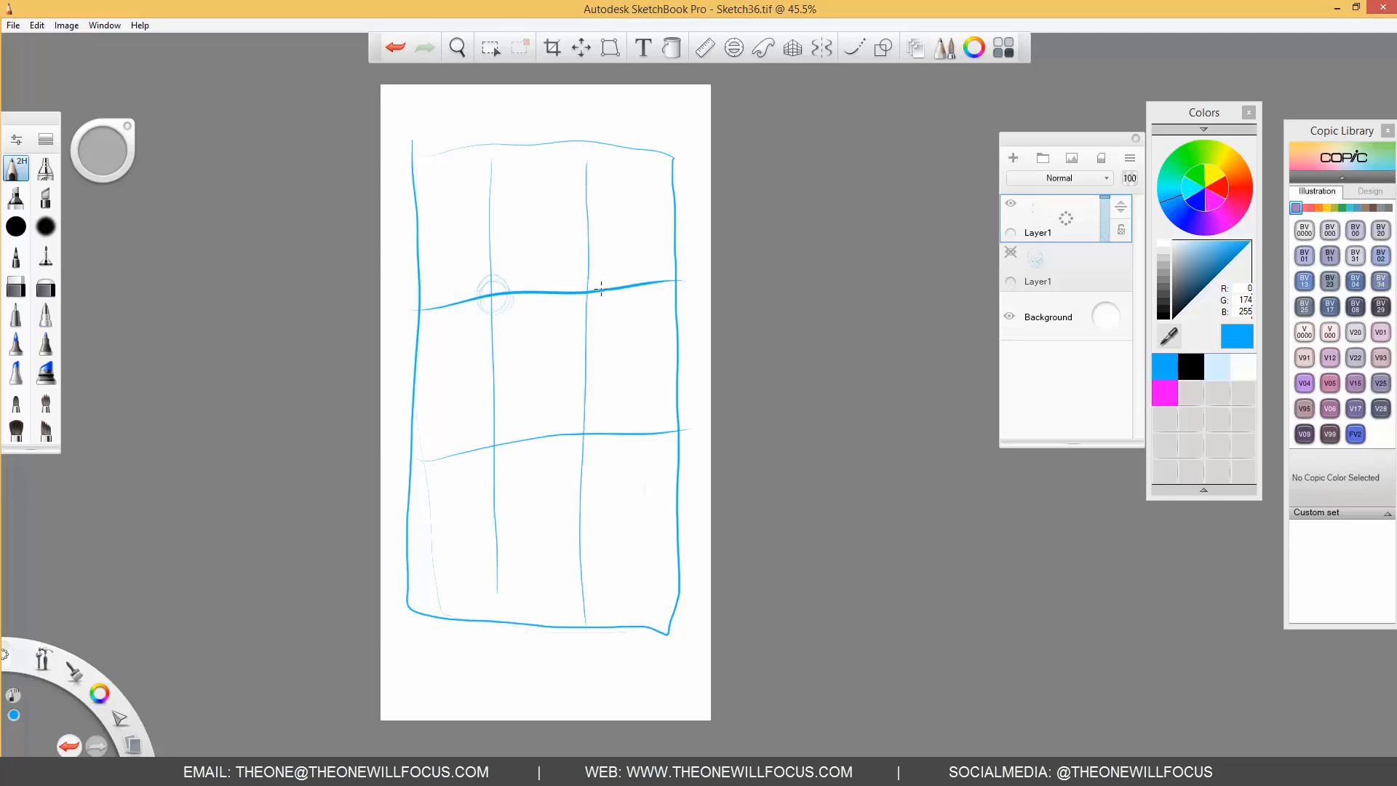
Circle the intersections of the grid lines and clear the layer.
{"action": "left_click_drag", "start_coordinate": [587, 308], "coordinate": [596, 312]}
{"action": "mouse_move", "coordinate": [492, 436]}
{"action": "left_mouse_down"}
{"action": "mouse_move", "coordinate": [510, 434]}
{"action": "mouse_move", "coordinate": [492, 431]}
{"action": "left_mouse_up"}
{"action": "mouse_move", "coordinate": [582, 419]}
{"action": "left_mouse_down"}
{"action": "mouse_move", "coordinate": [572, 446]}
{"action": "mouse_move", "coordinate": [591, 425]}
{"action": "left_mouse_up"}
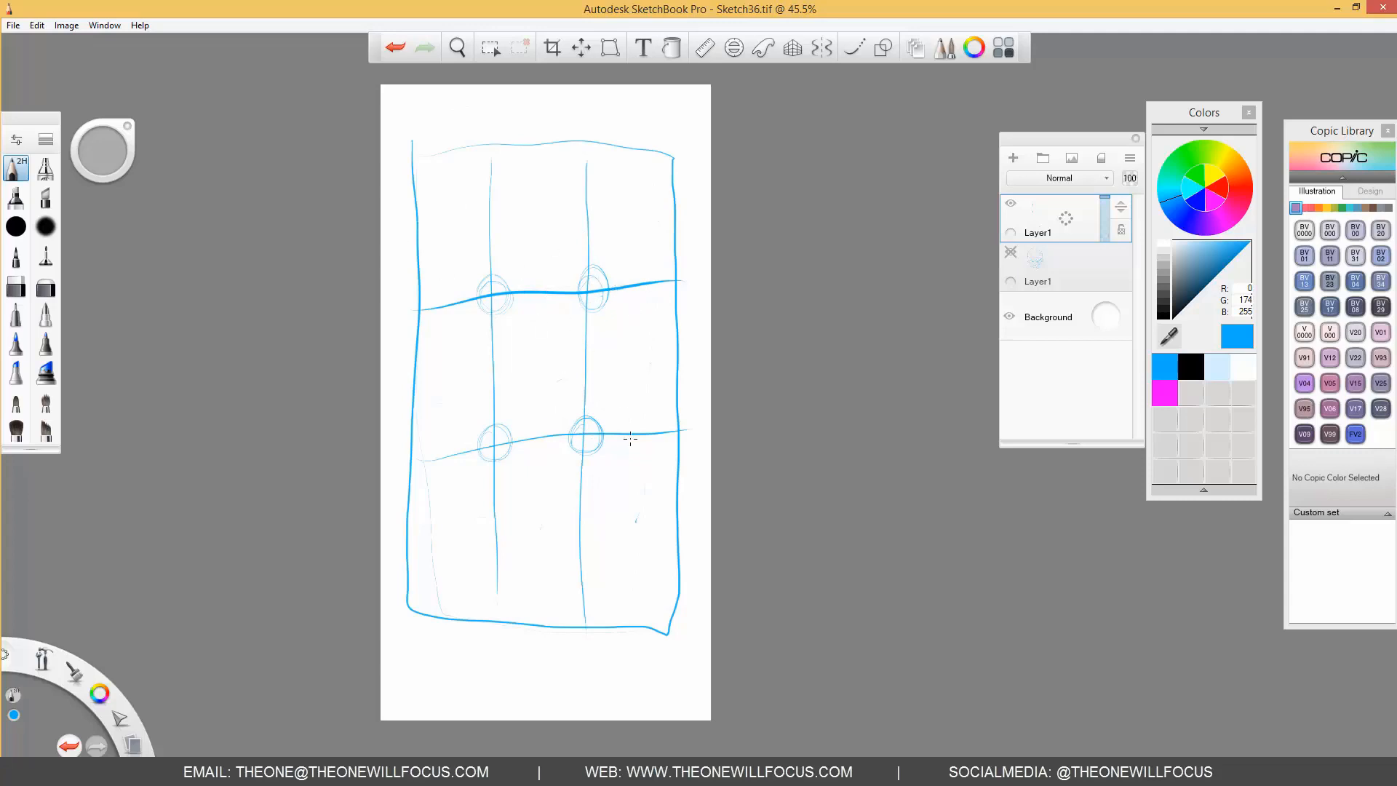
{"action": "left_click", "coordinate": [40, 27]}
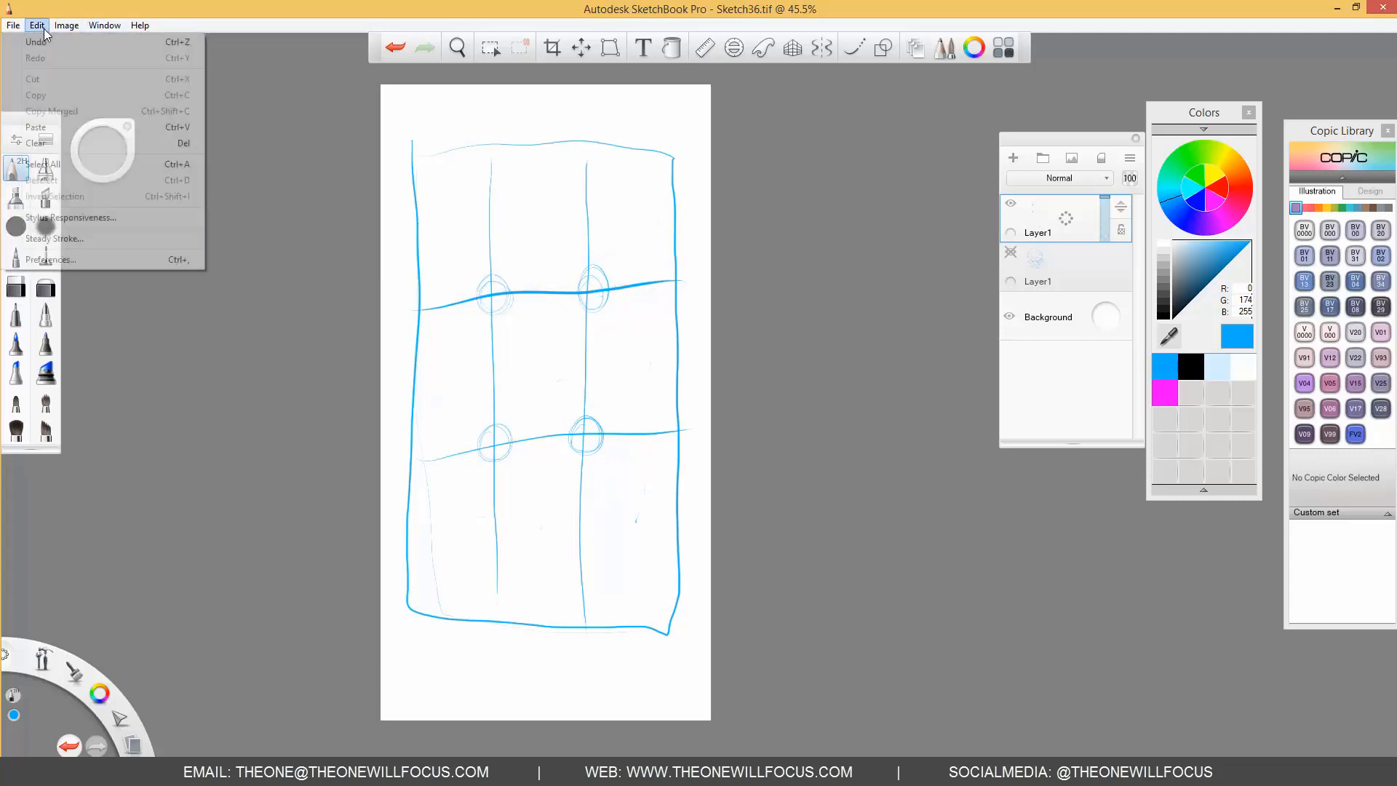
{"action": "left_click", "coordinate": [40, 143]}
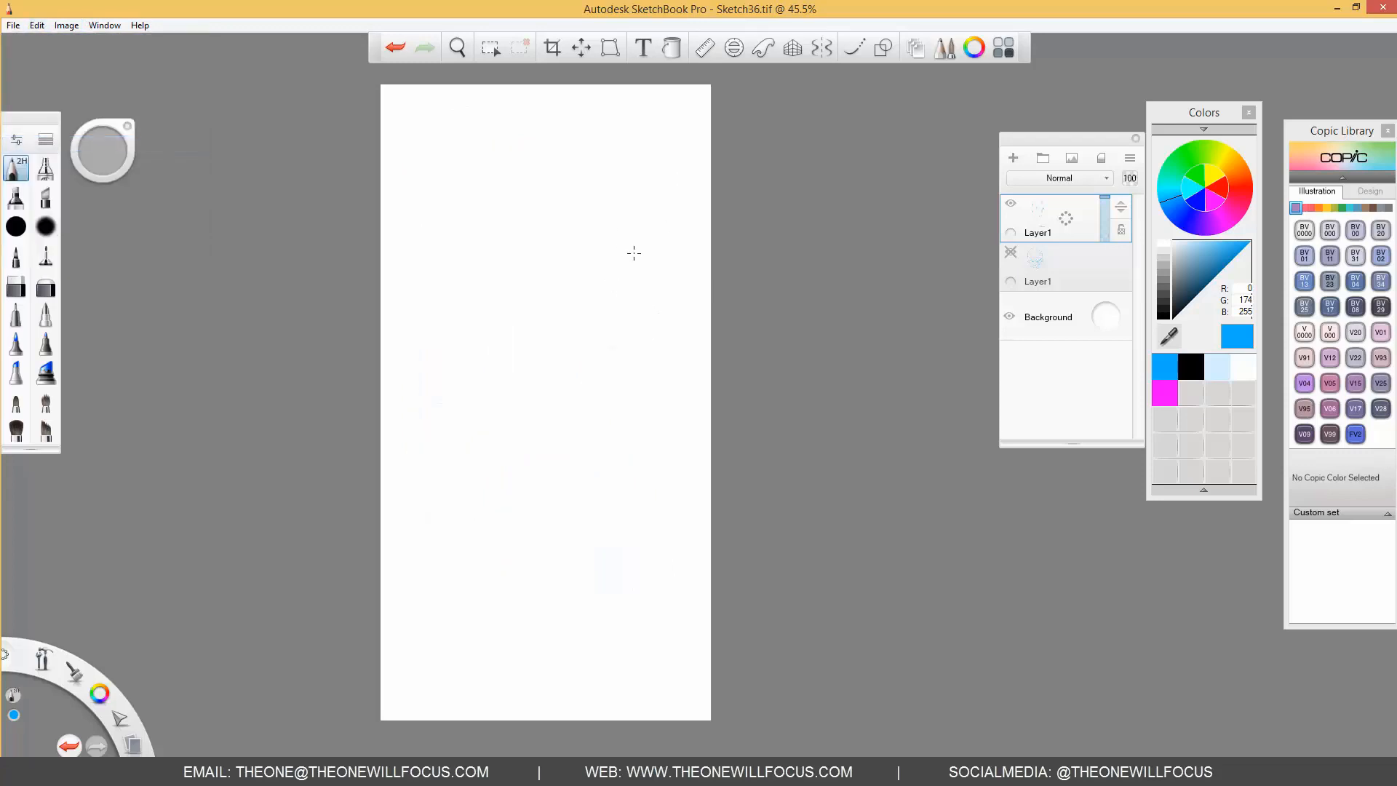
Draw a large spiral with loose strokes at its center and clear the layer.
{"action": "mouse_move", "coordinate": [634, 252]}
{"action": "left_mouse_down"}
{"action": "mouse_move", "coordinate": [493, 270]}
{"action": "mouse_move", "coordinate": [457, 373]}
{"action": "mouse_move", "coordinate": [616, 508]}
{"action": "mouse_move", "coordinate": [667, 372]}
{"action": "mouse_move", "coordinate": [484, 367]}
{"action": "mouse_move", "coordinate": [575, 401]}
{"action": "left_mouse_up"}
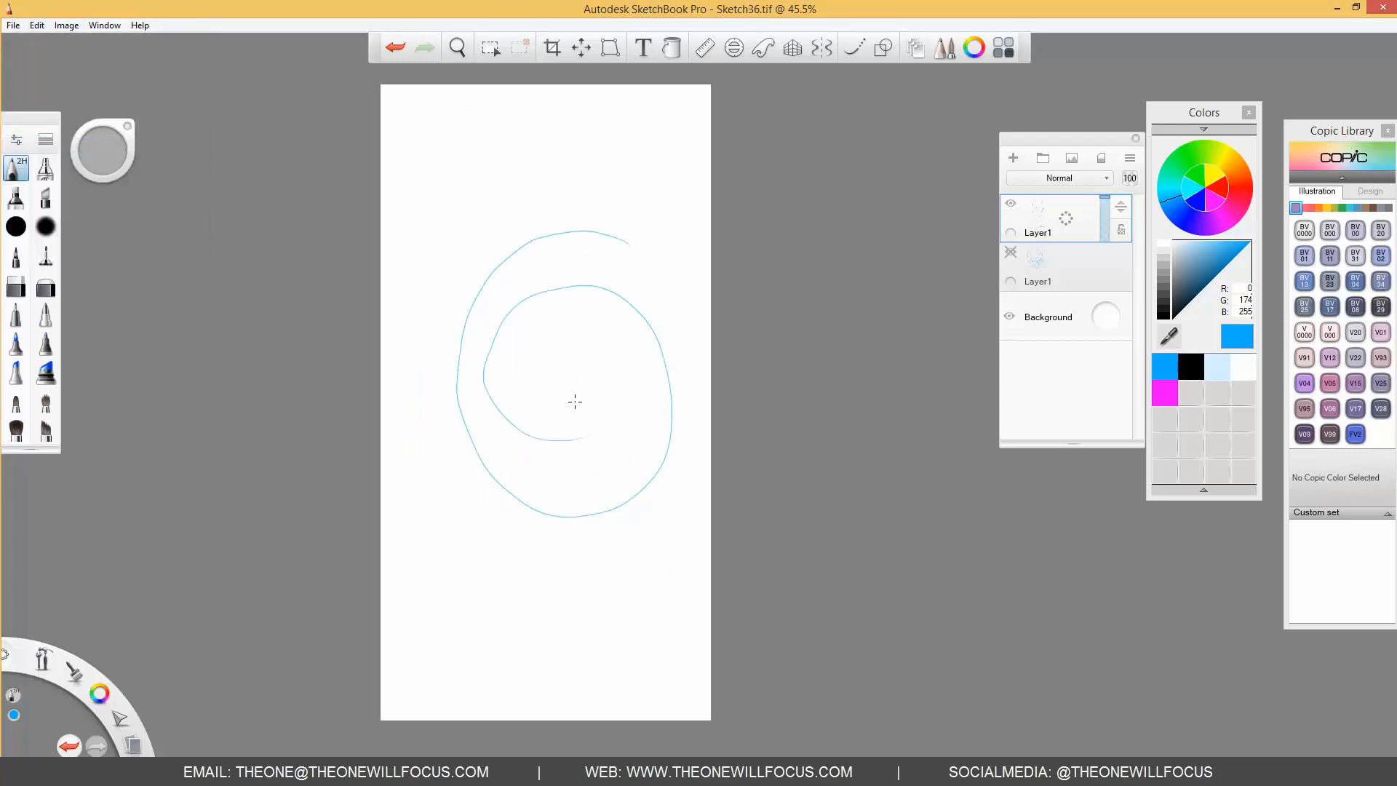
{"action": "left_click_drag", "start_coordinate": [486, 377], "coordinate": [584, 416]}
{"action": "left_click", "coordinate": [37, 24]}
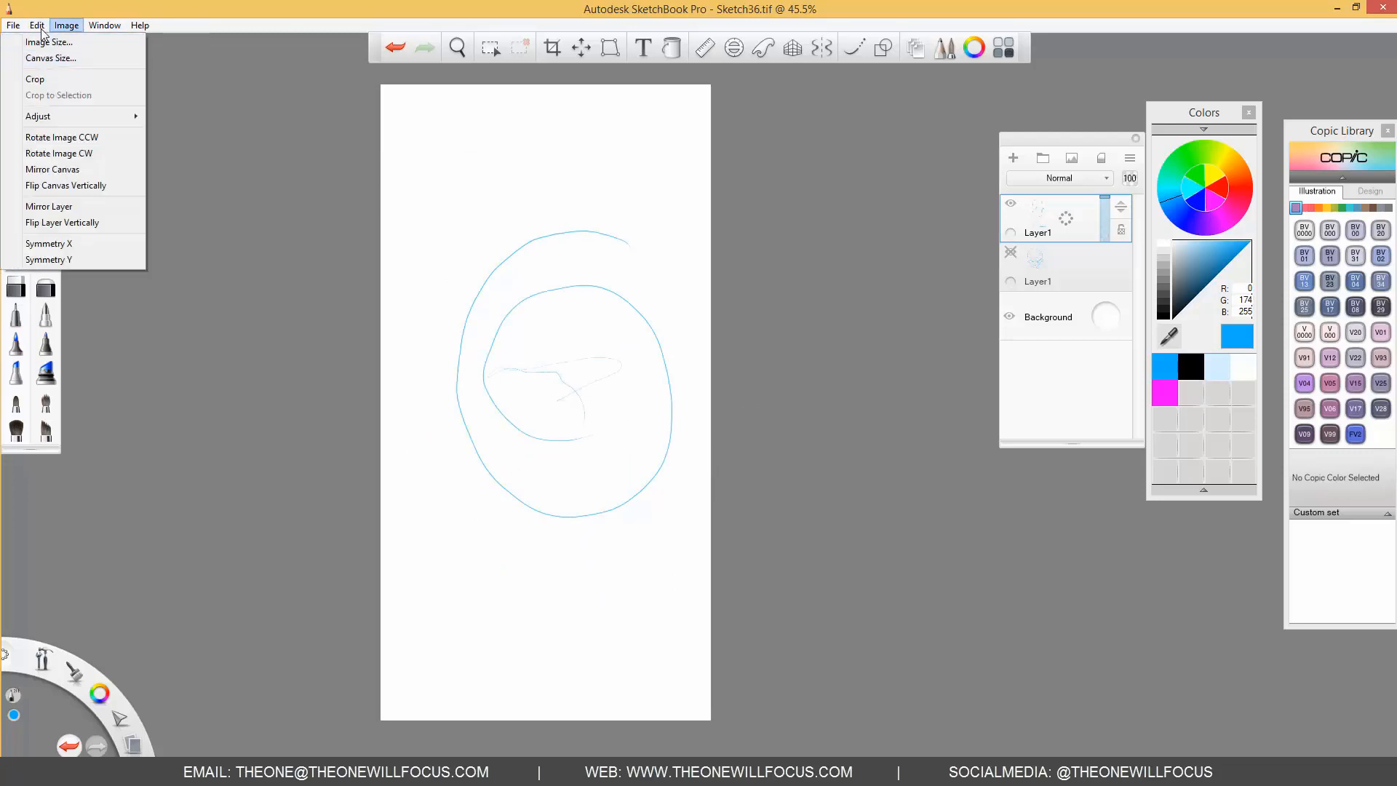
{"action": "left_click", "coordinate": [51, 143]}
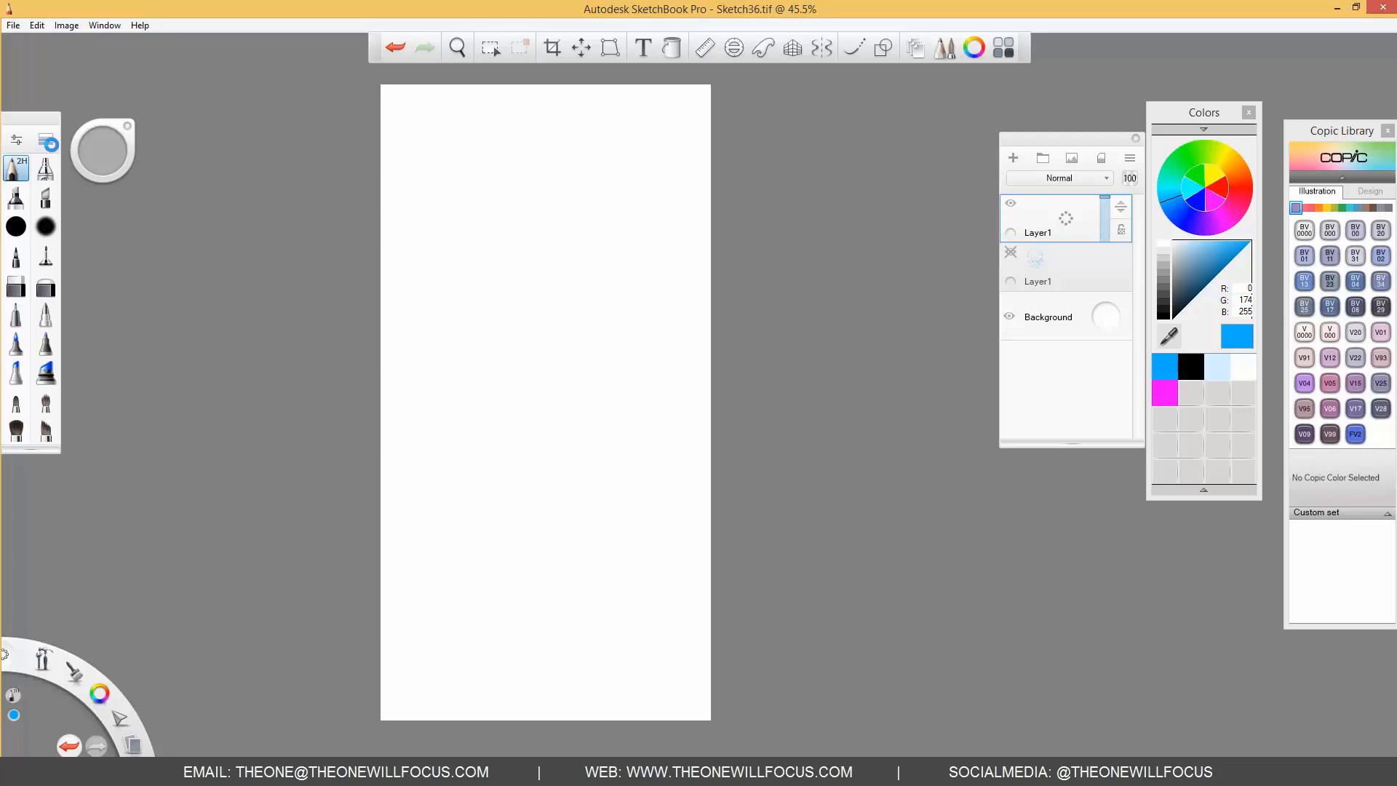
Draw two crossing diagonal strokes over the middle of the canvas and undo both.
{"action": "left_click_drag", "start_coordinate": [421, 474], "coordinate": [647, 279]}
{"action": "left_click_drag", "start_coordinate": [441, 268], "coordinate": [711, 483]}
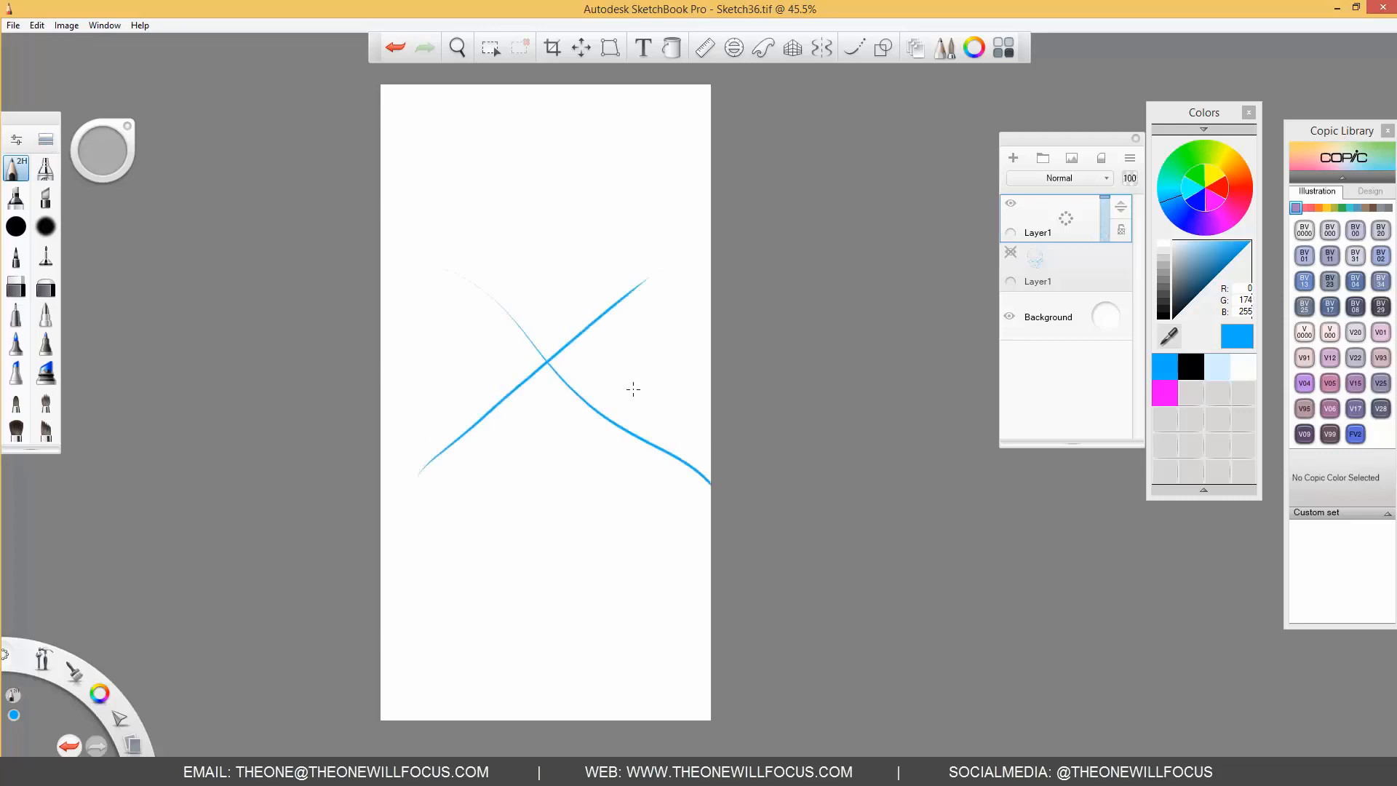
{"action": "key", "text": "ctrl+z"}
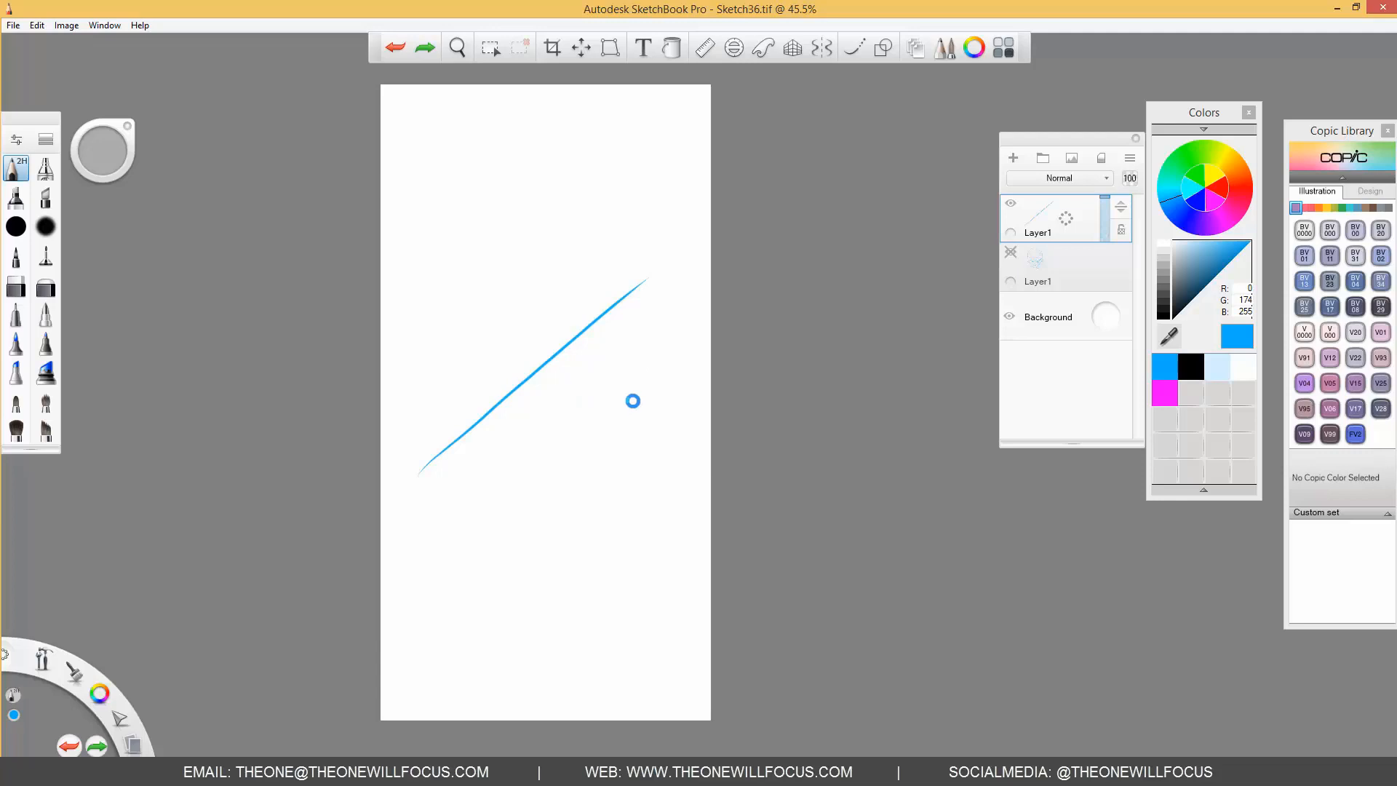
{"action": "key", "text": "ctrl+z"}
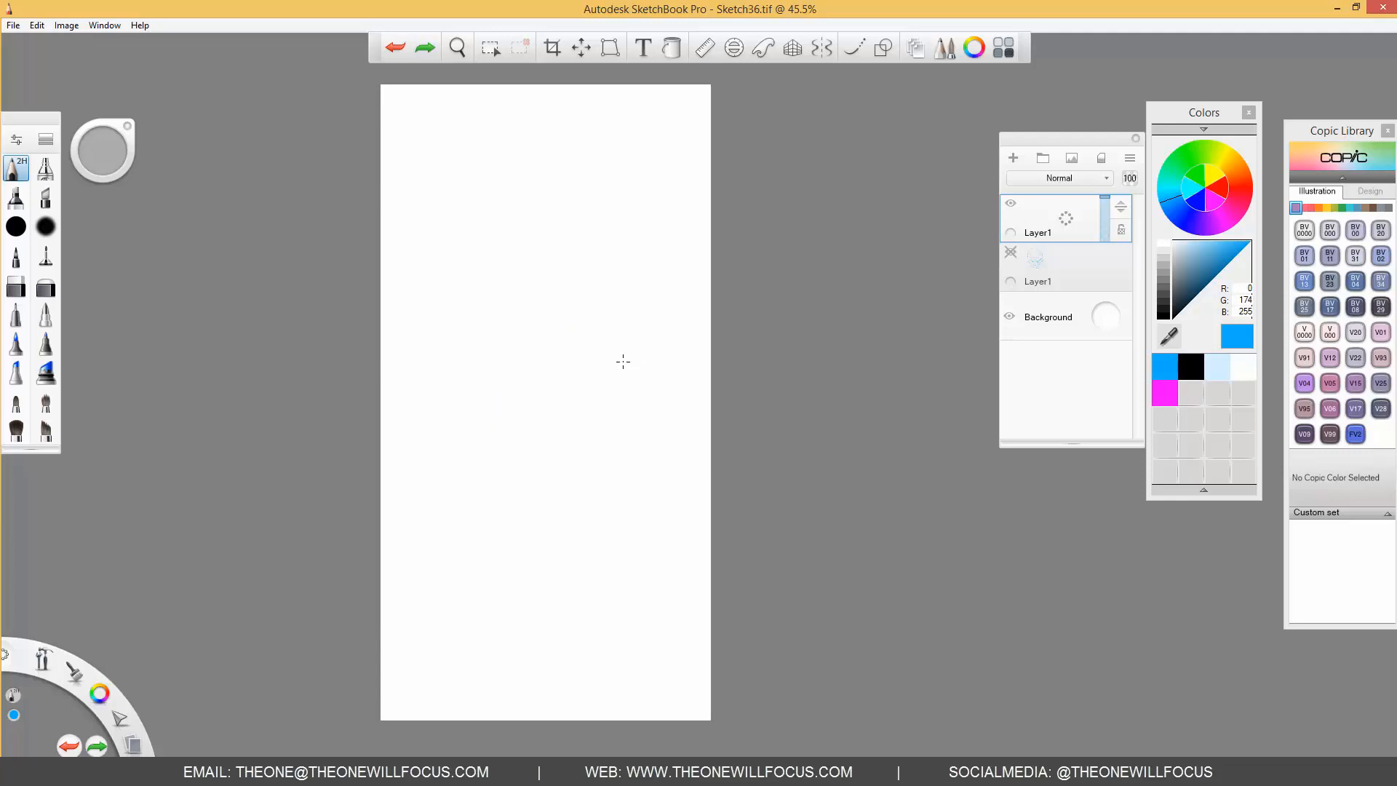